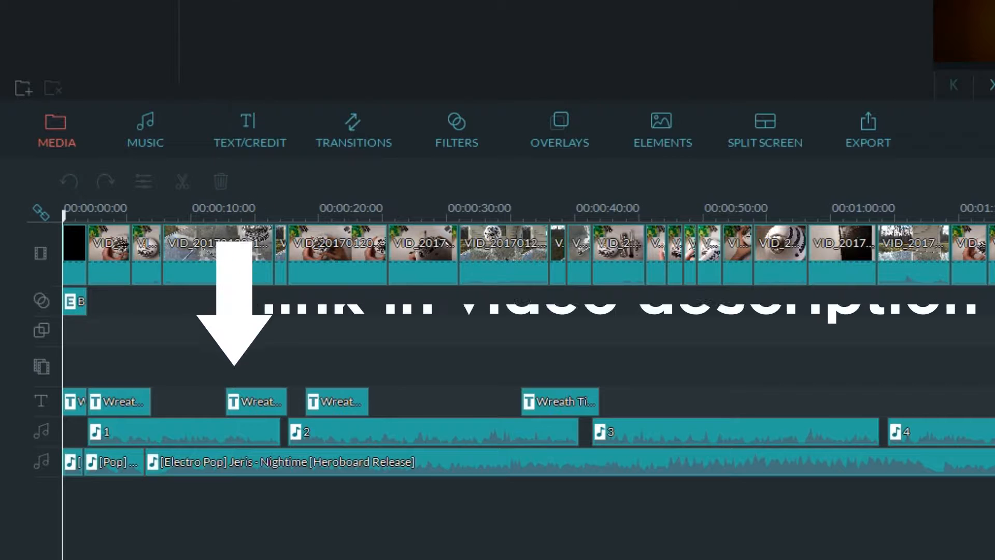
scroll(529, 350, "right", 1)
scroll(529, 350, "right", 5)
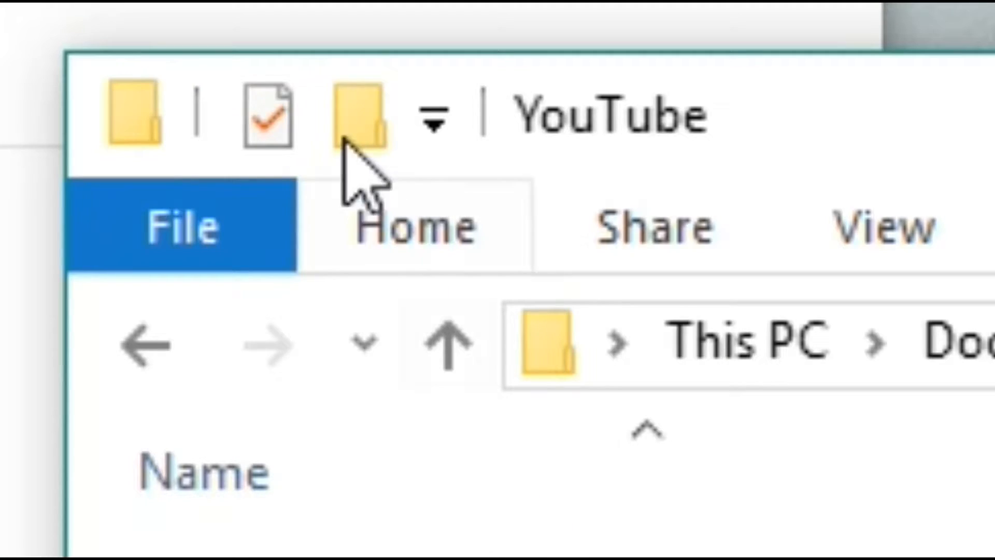
- Create a folder named My YouTube Video inside Documents\YouTube and put the two images and seven videos into it
left_click(344, 135)
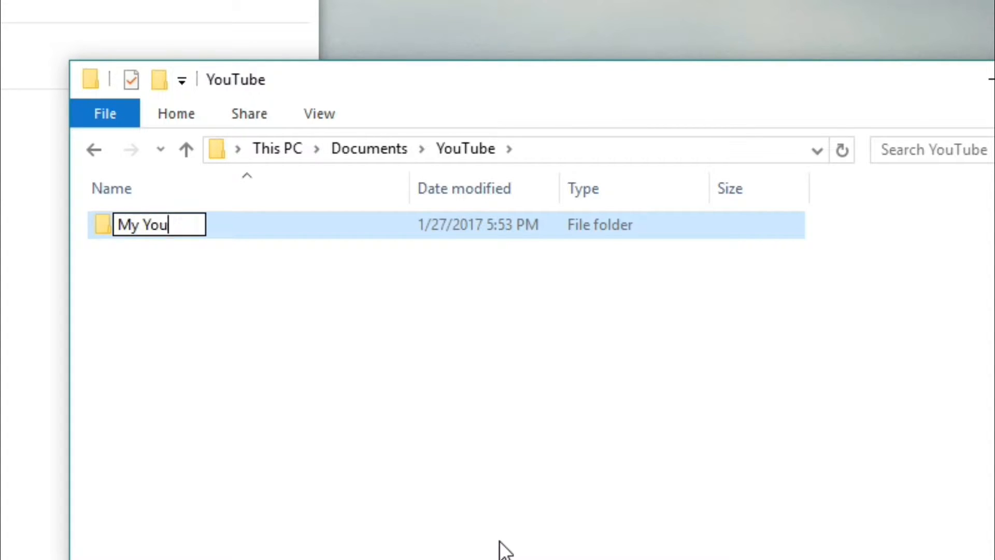
left_click_drag(92, 243, 91, 20)
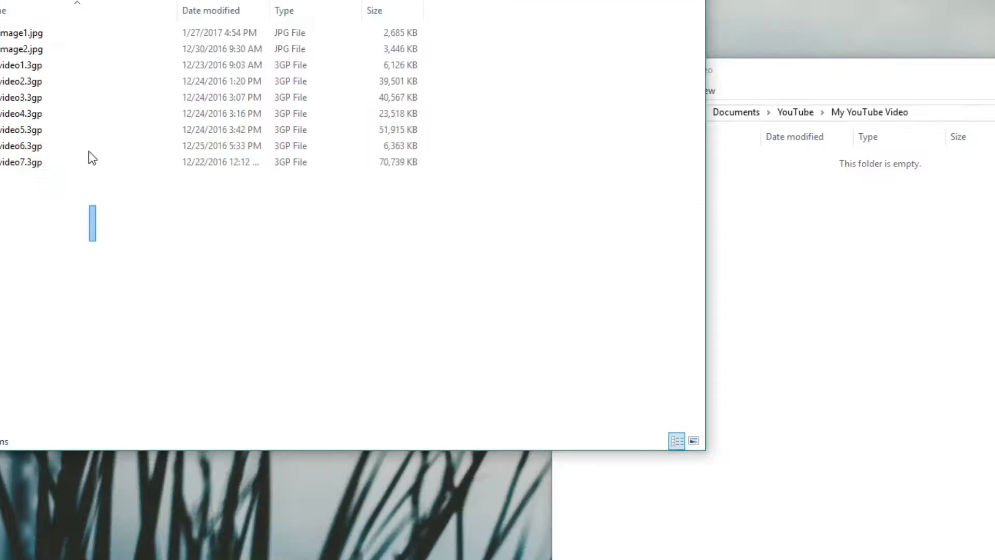
left_click_drag(405, 141, 828, 272)
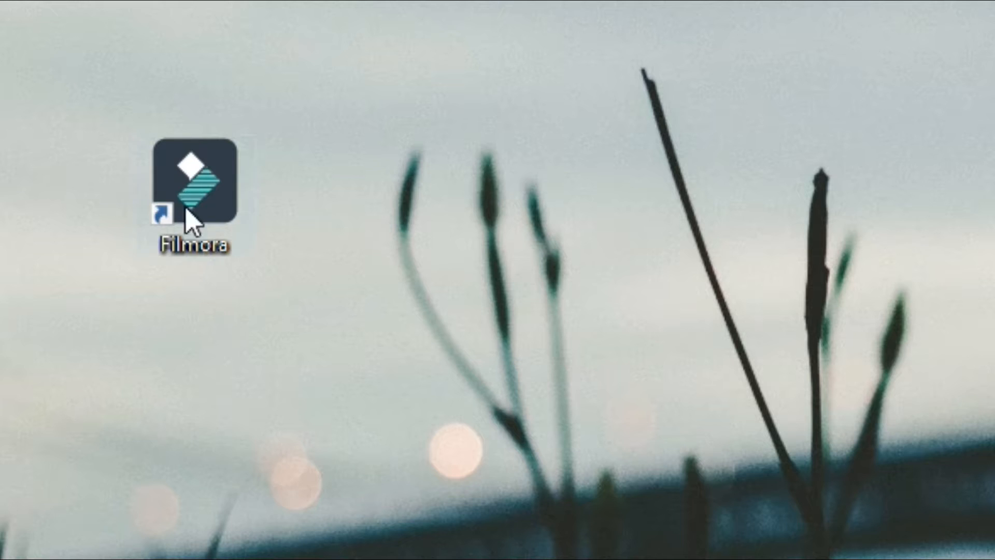
- Switch to Filmora and import all nine image and video files from the My YouTube Video folder
double_click(184, 166)
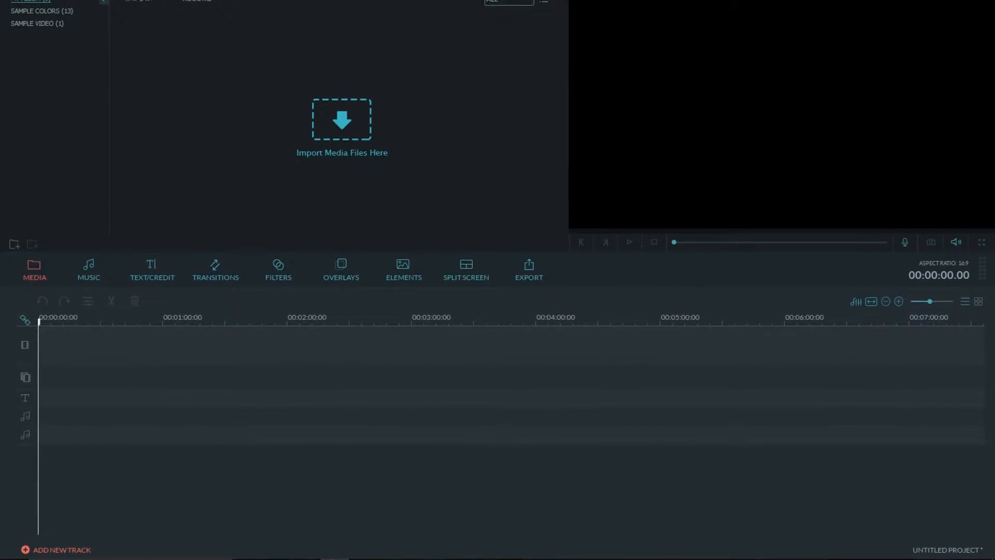
left_click(141, 4)
left_click(148, 21)
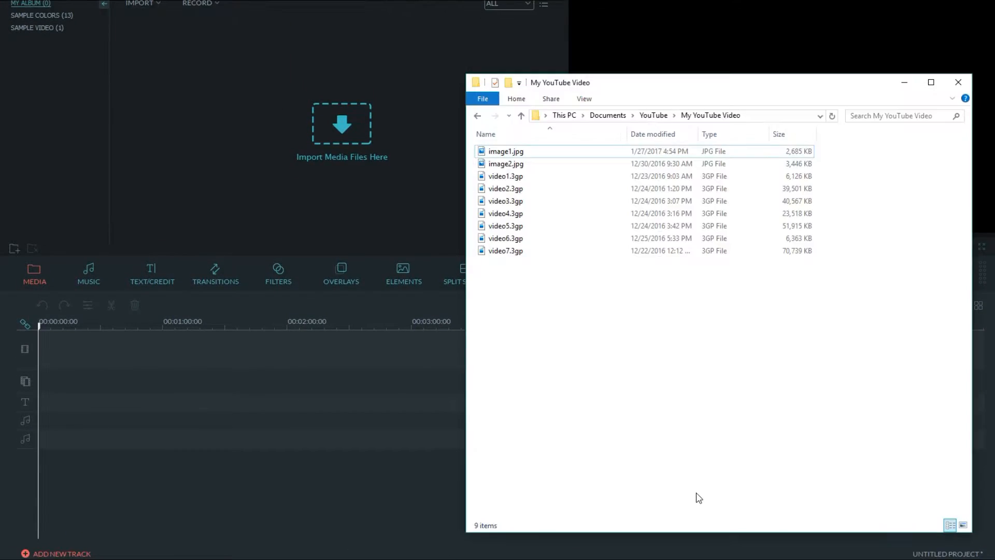
left_click_drag(600, 278, 552, 153)
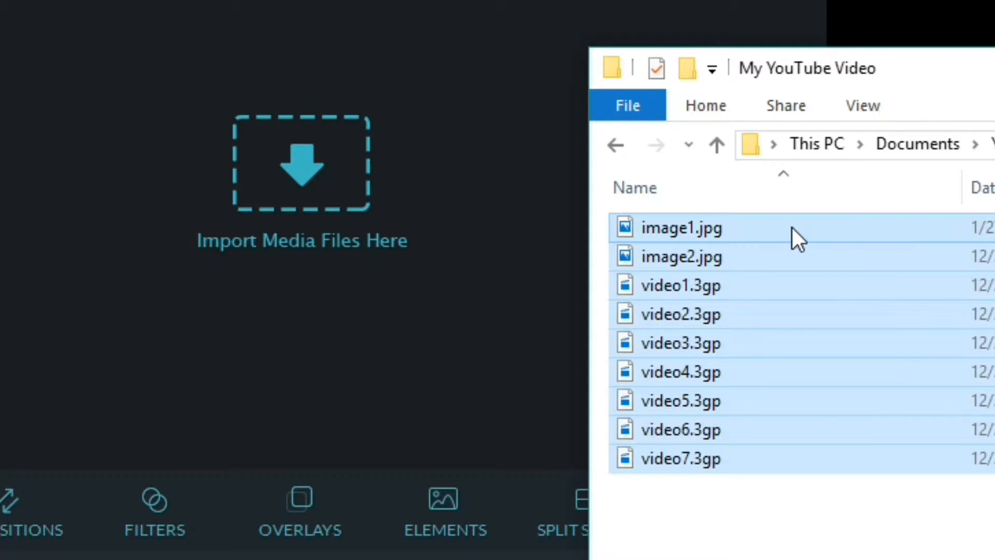
left_click_drag(792, 228, 322, 213)
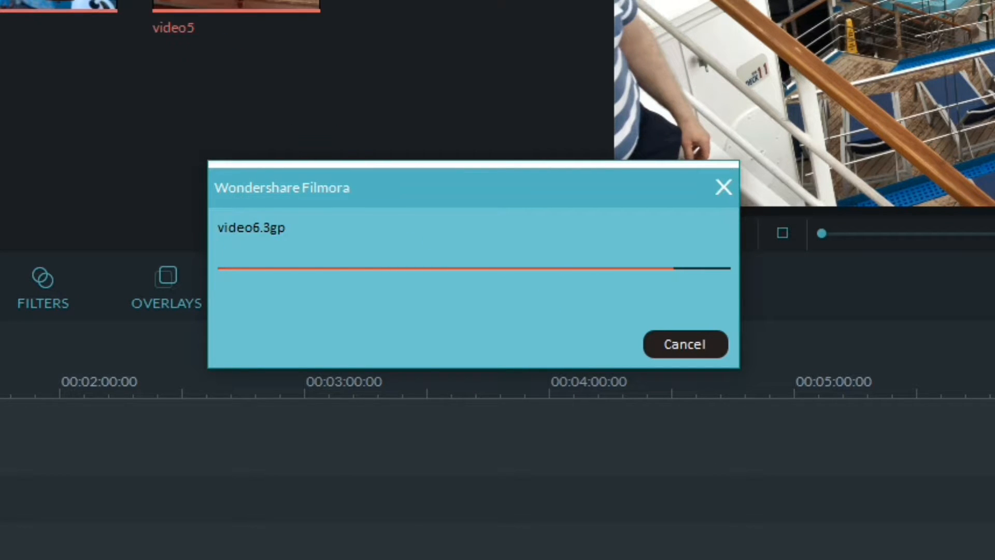
- Place all the imported images and videos on the timeline's video track and scrub through the opening
left_click_drag(231, 237, 107, 448)
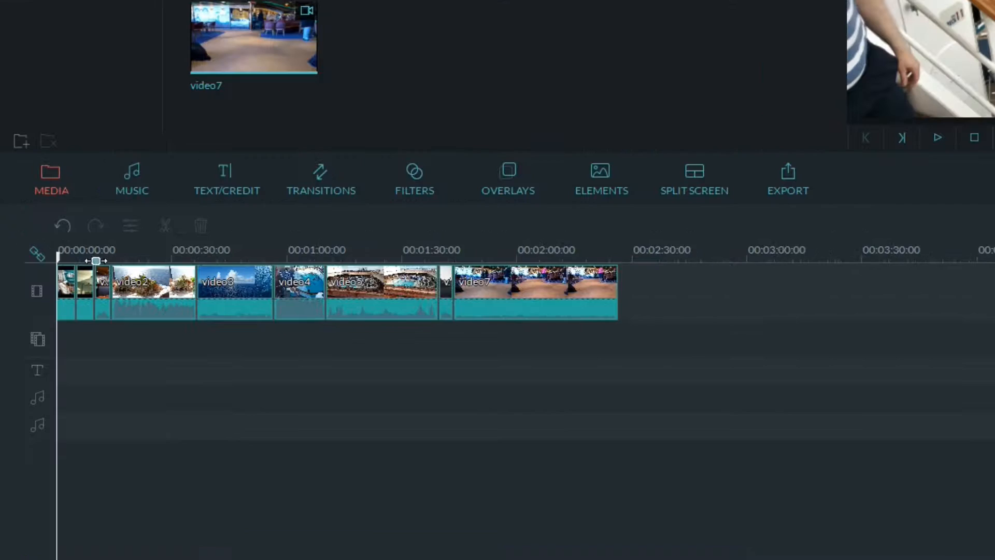
left_click_drag(96, 261, 77, 304)
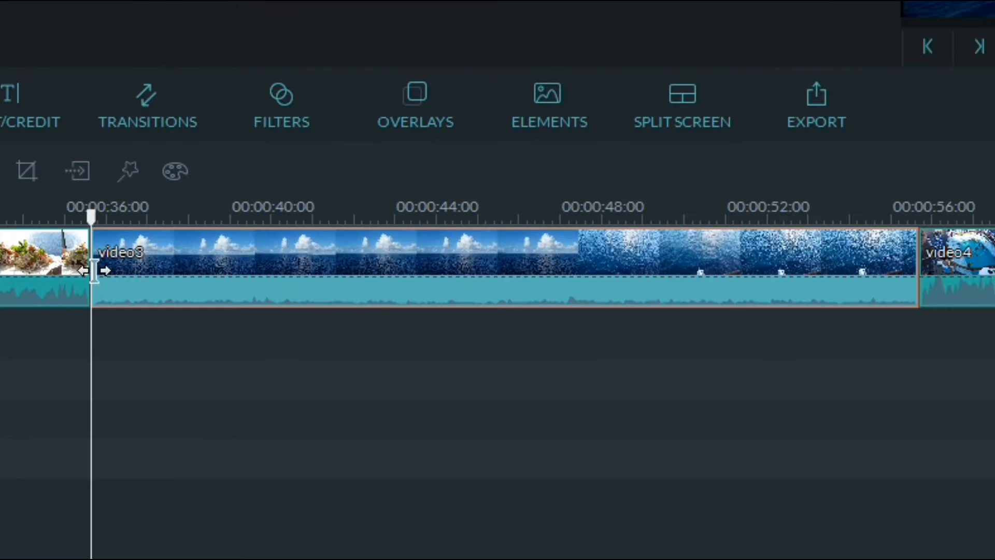
- Trim about 3 seconds off the start of the video3 clip and shorten its end
left_click_drag(92, 271, 178, 310)
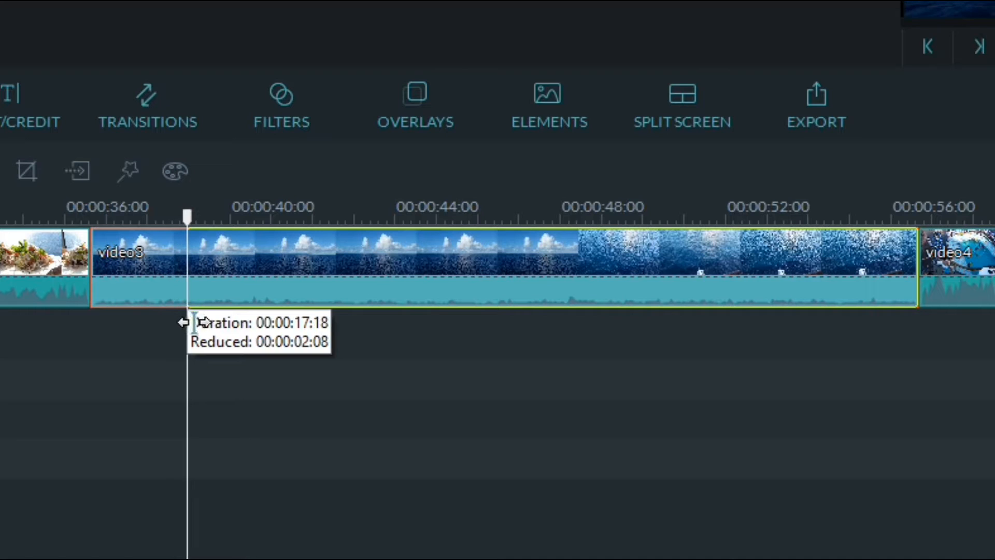
left_click_drag(209, 341, 210, 343)
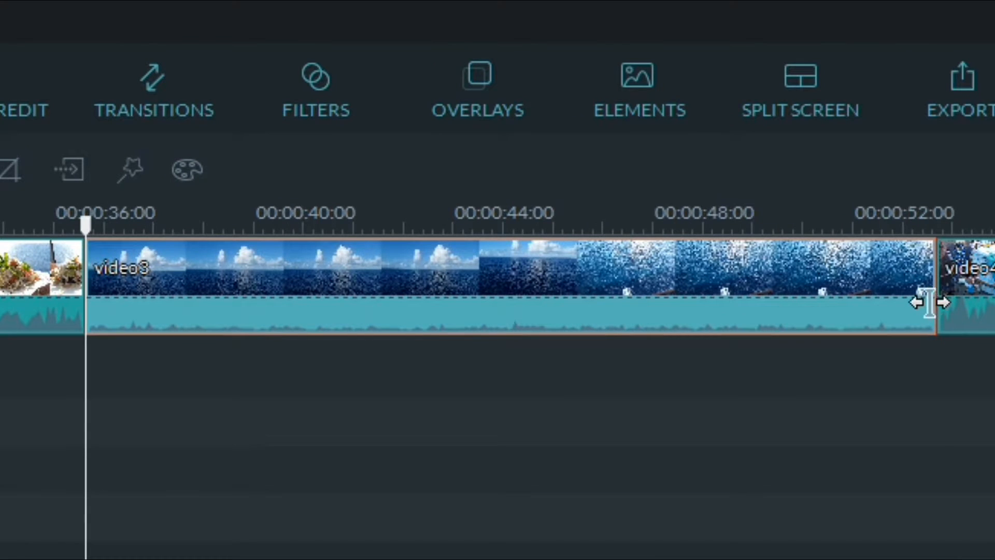
left_click_drag(928, 302, 741, 292)
- Split the video3 clip at about 00:00:43 and 00:00:49 and delete the middle section
right_click(440, 306)
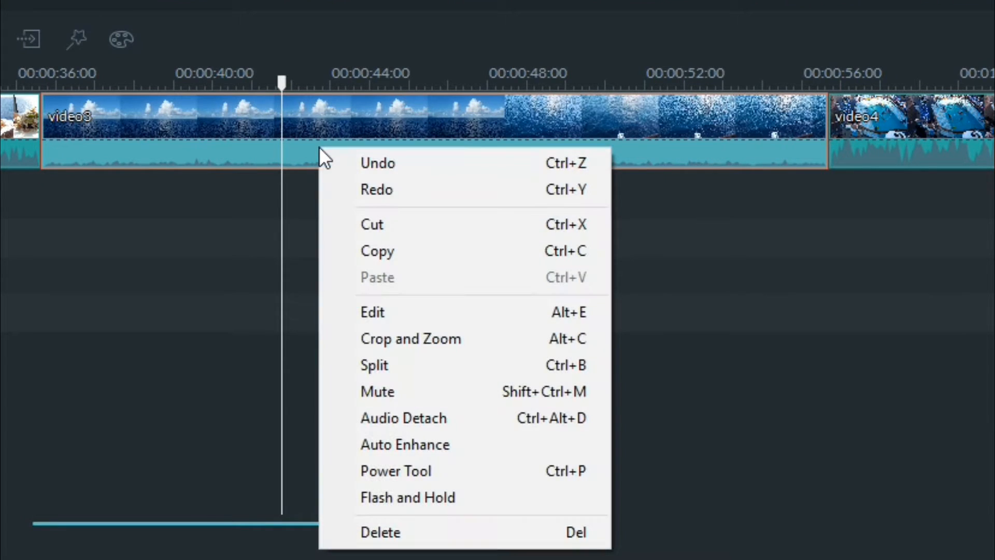
left_click(377, 365)
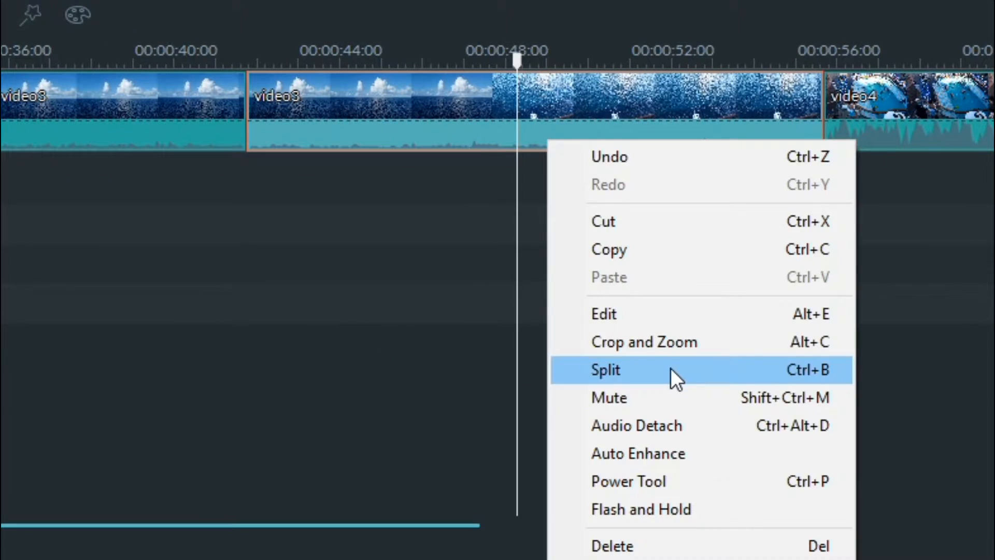
left_click(671, 368)
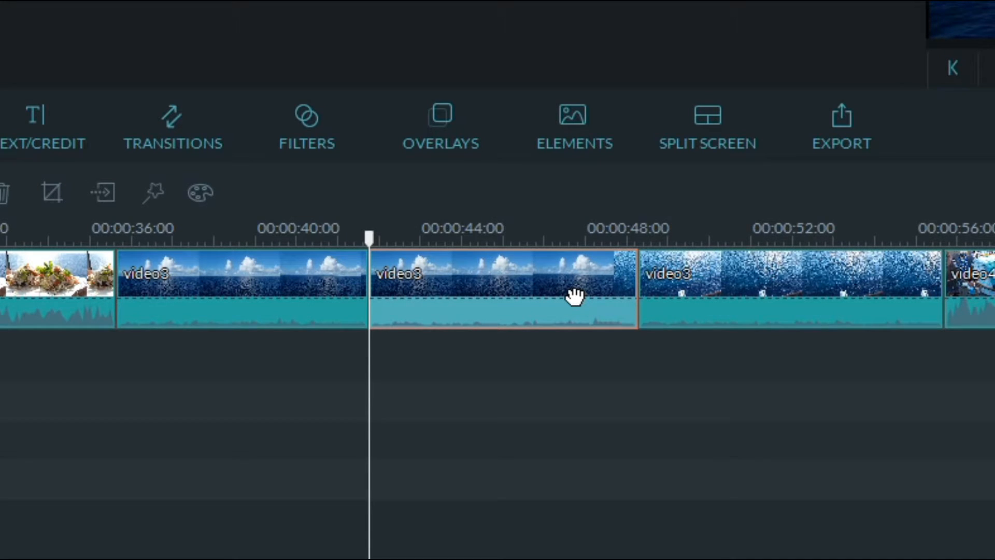
key("Delete")
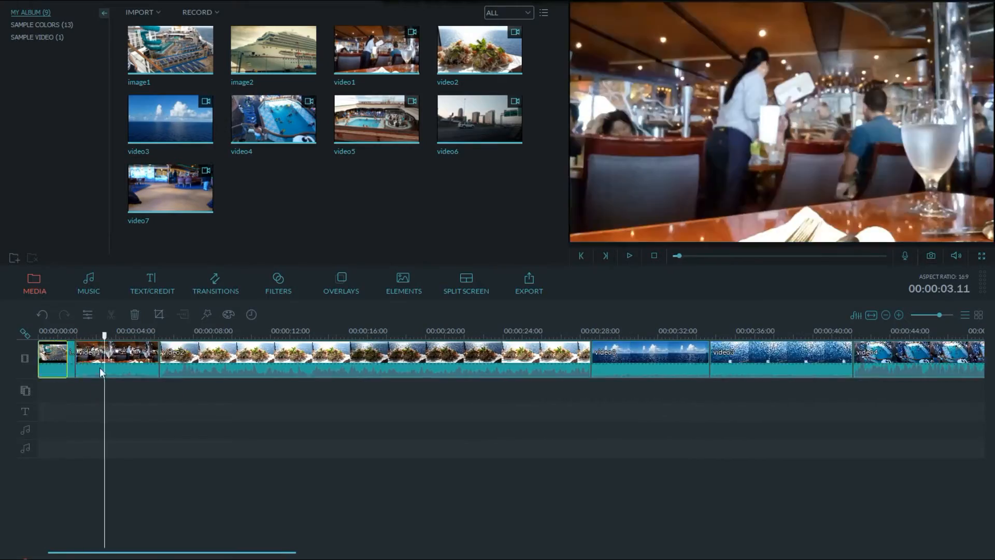
- Trim the beginning of the video2 clip on the timeline
left_click_drag(158, 357, 220, 357)
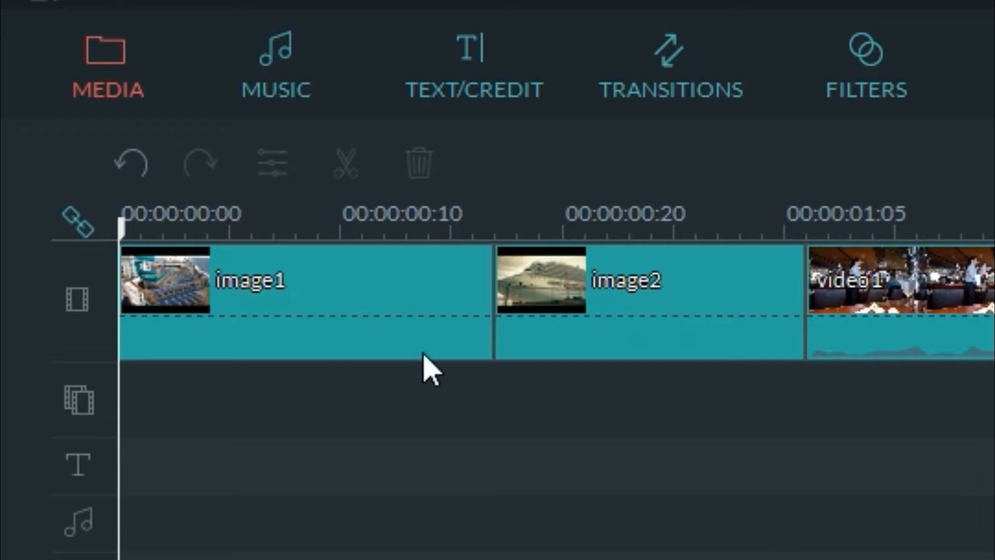
- Delete the image1 clip from the timeline and move the video7 clip directly after video6 near the start
left_click(429, 275)
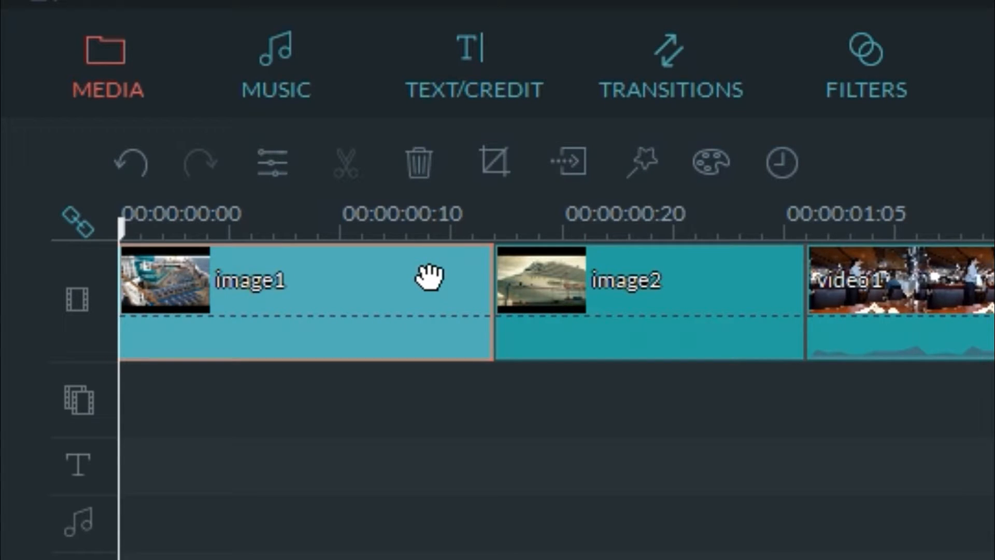
key("Delete")
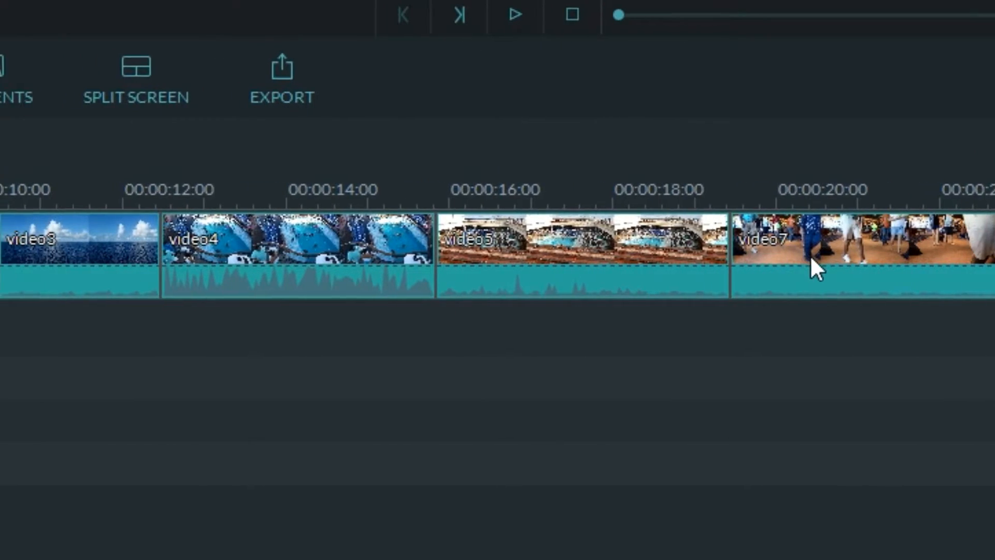
left_click_drag(811, 258, 179, 249)
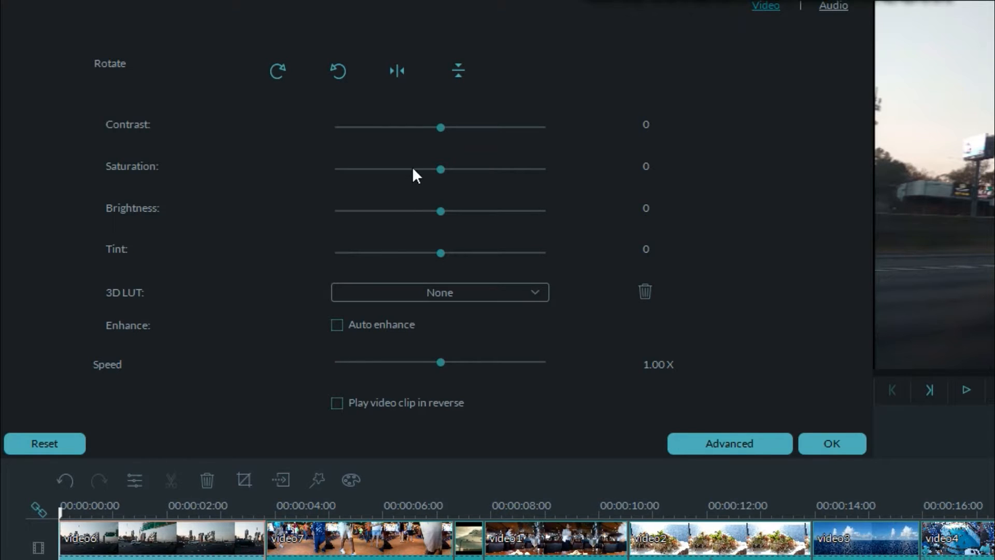
- Adjust the contrast, saturation and brightness of the video6 clip
left_click_drag(443, 127, 467, 215)
left_click_drag(440, 169, 535, 209)
left_click_drag(461, 273, 462, 272)
left_click_drag(440, 211, 425, 294)
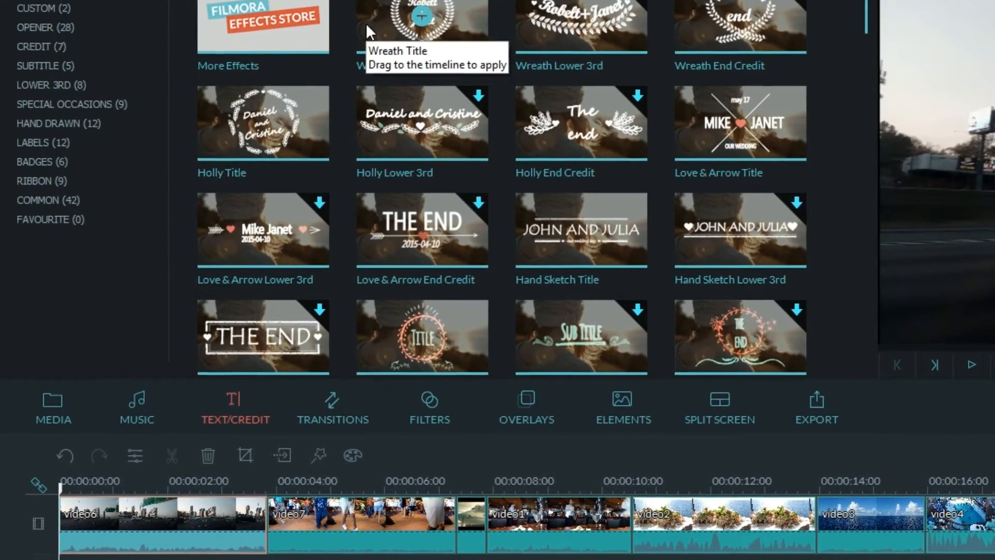
- Add the Wreath Title at the start of the timeline and replace its content with the text "my cruise vacation"
left_click_drag(366, 23, 63, 492)
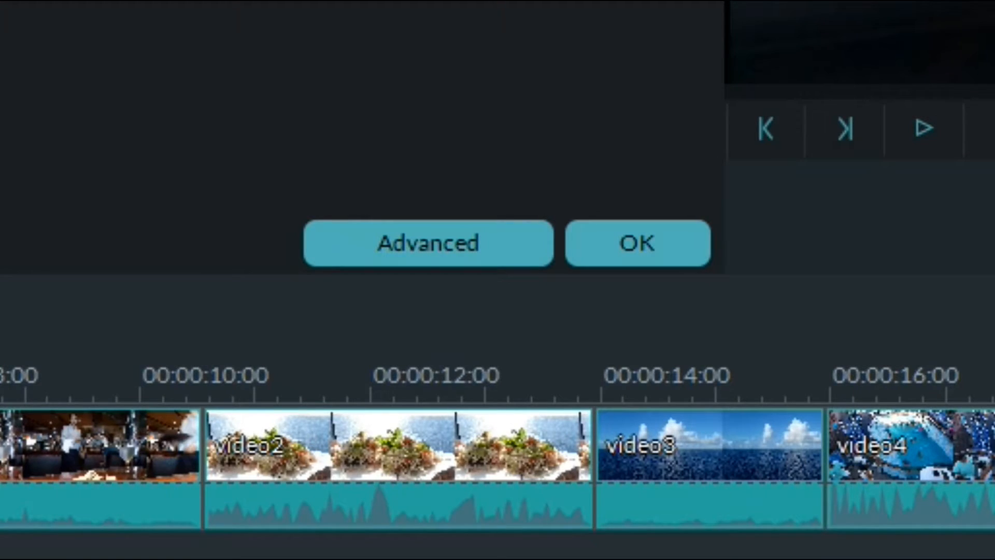
left_click(508, 262)
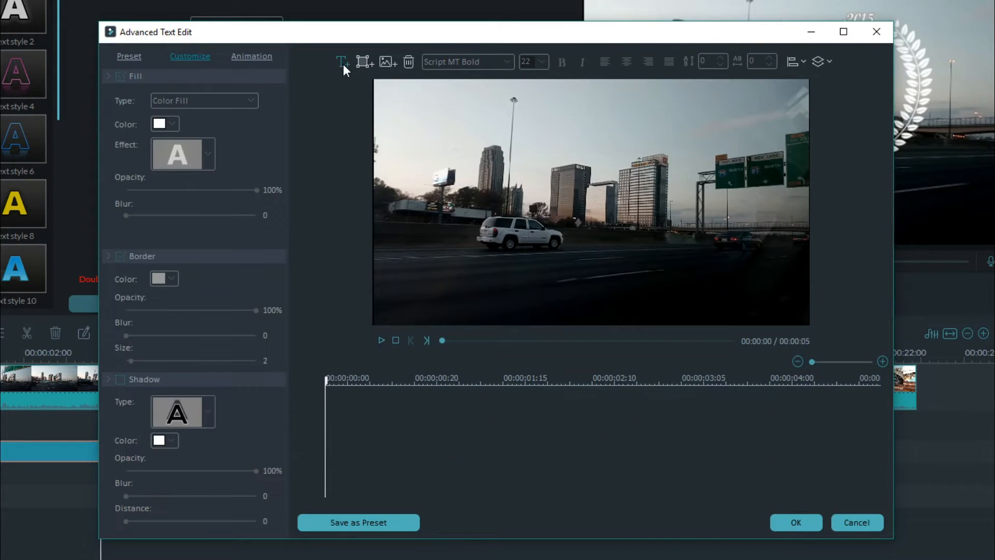
left_click(343, 63)
type("my cruise vacation")
- Set the title text to Georgia at size 32 without a border
left_click(487, 61)
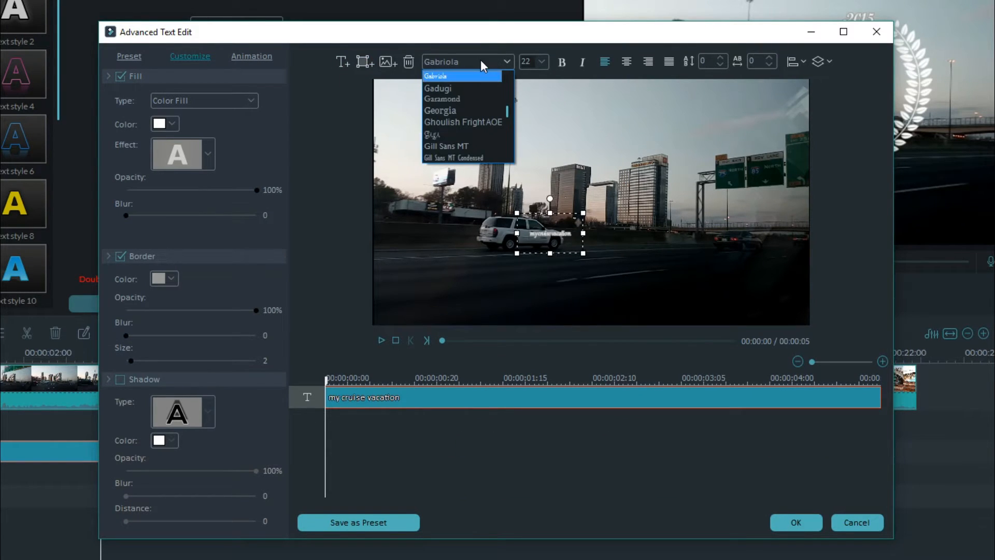
left_click(481, 60)
left_click(541, 61)
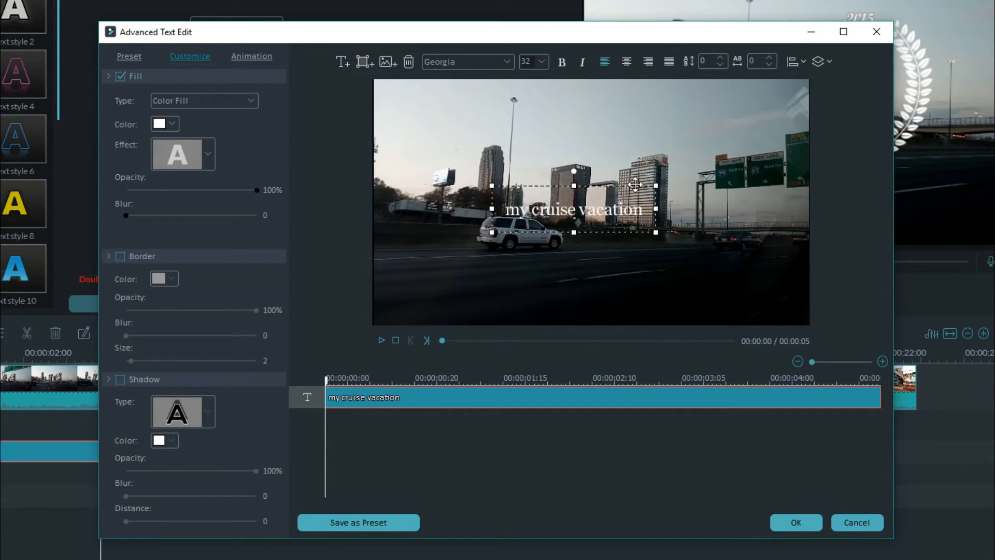
- Move the "my cruise vacation" text to the lower middle of the frame and preview the title
left_click_drag(653, 255, 652, 266)
left_click(686, 238)
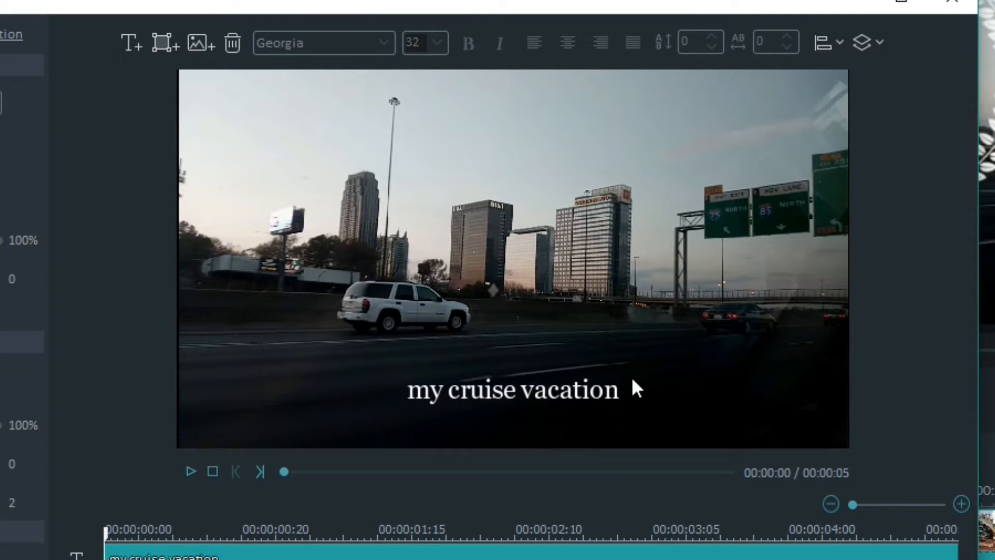
left_click(196, 471)
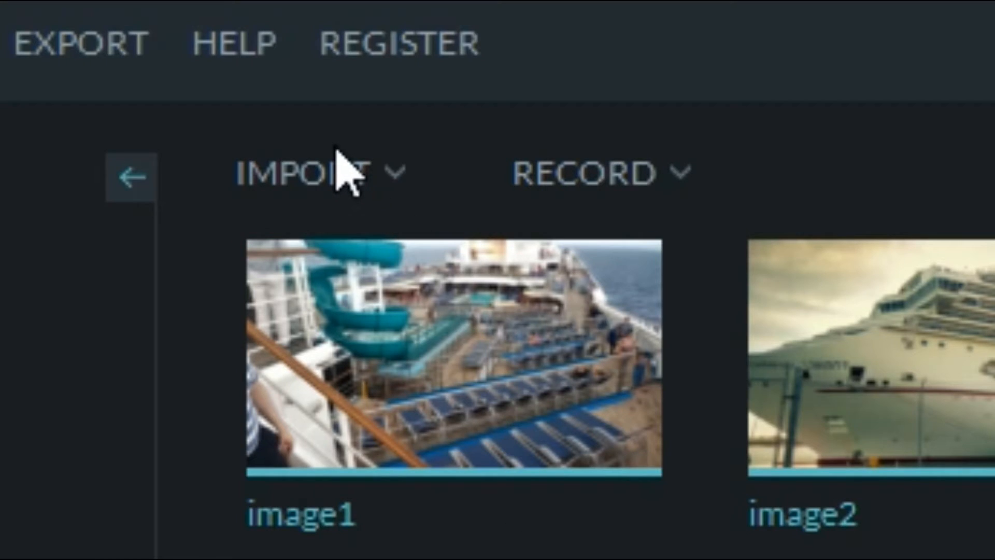
- Import the Deadly Roulette music file and place it on the audio track at the start of the timeline
left_click(340, 170)
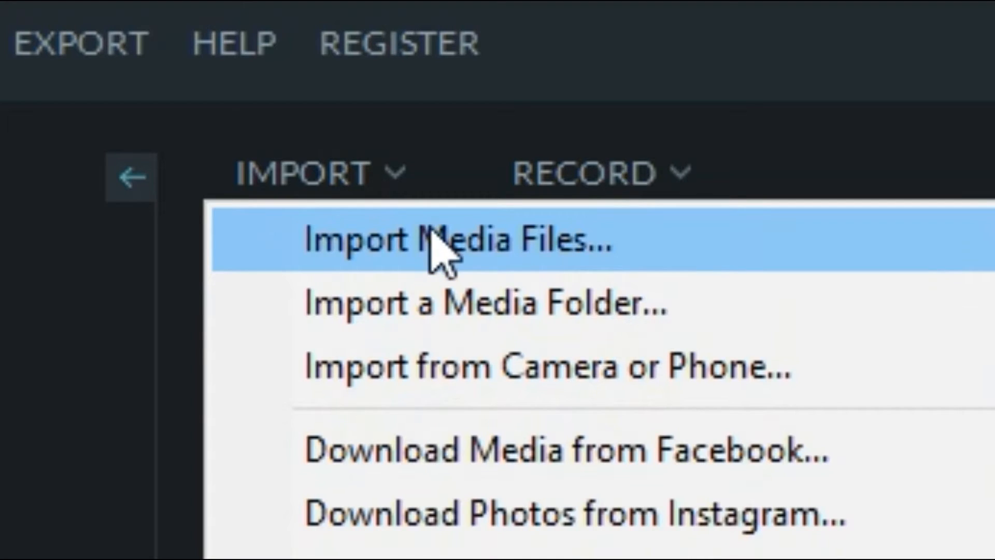
left_click(422, 234)
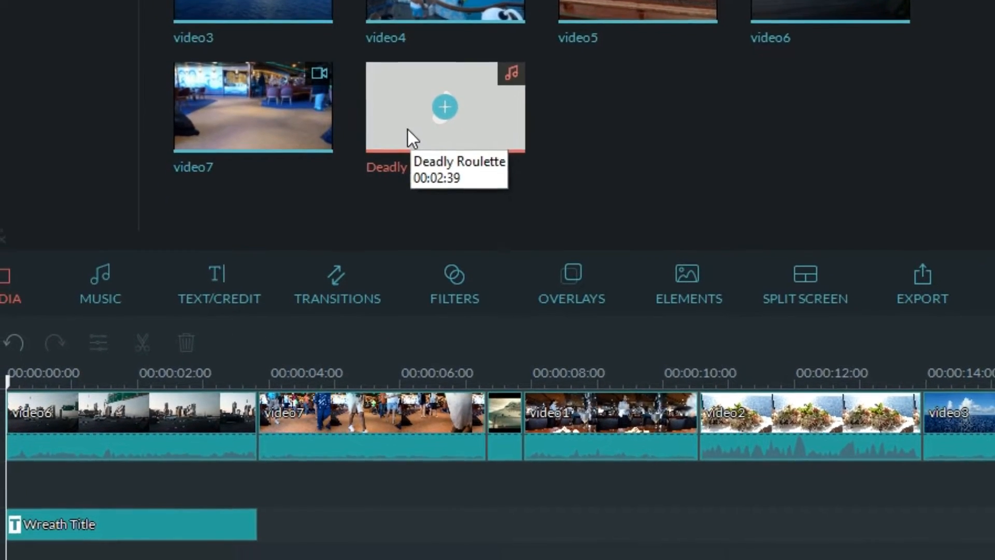
left_click_drag(409, 129, 11, 546)
- Split the Deadly Roulette music where the video1 clip begins and shift its second part to a later time
left_click_drag(41, 455, 43, 459)
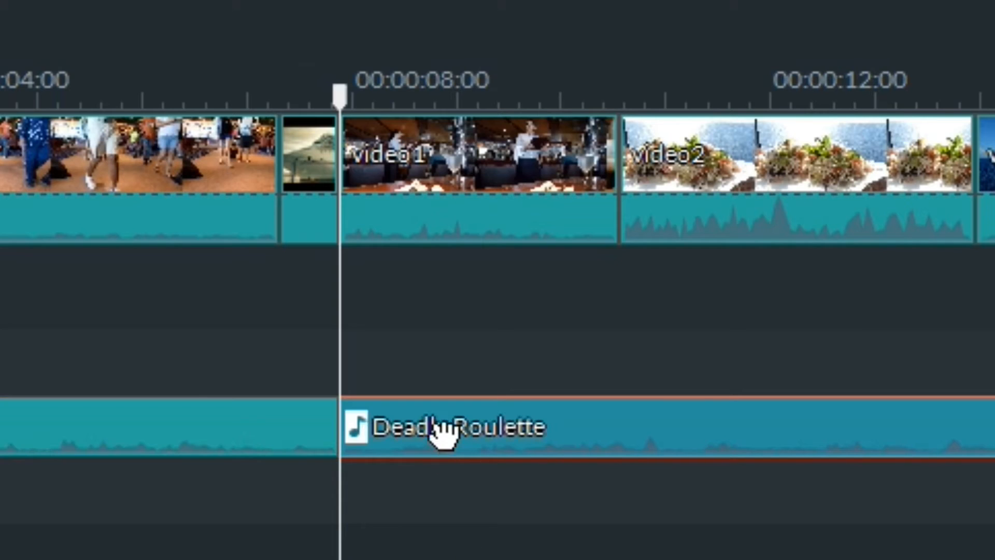
left_click_drag(443, 431, 616, 427)
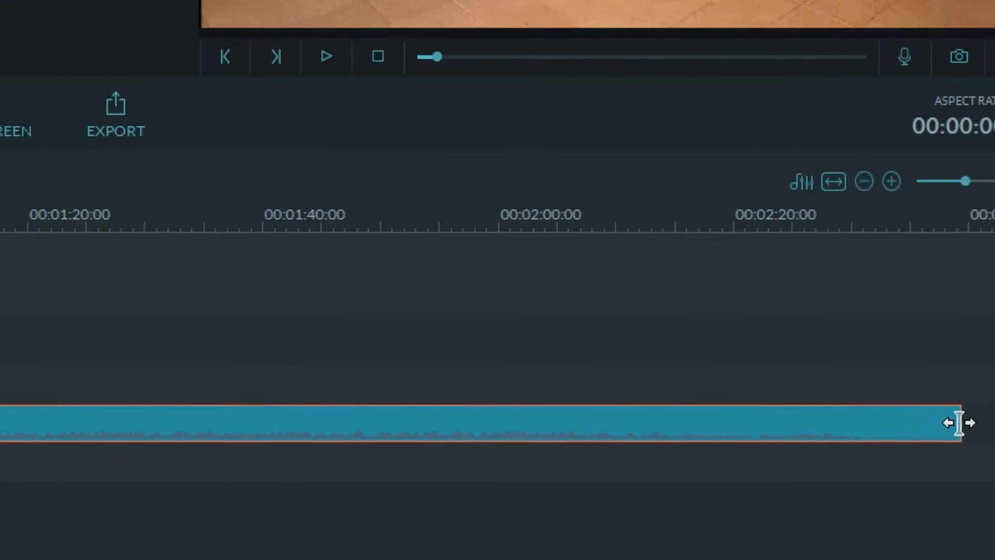
- Trim the end of the Deadly Roulette music and adjust its audio, with the volume at 21 and a fade-in
left_click_drag(955, 420, 46, 392)
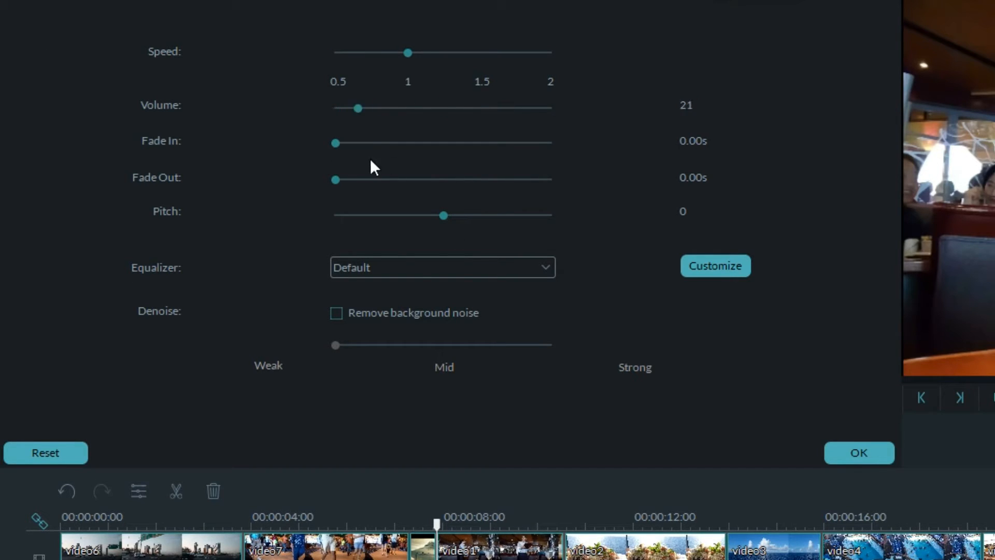
left_click_drag(447, 160, 441, 162)
left_click_drag(335, 142, 322, 176)
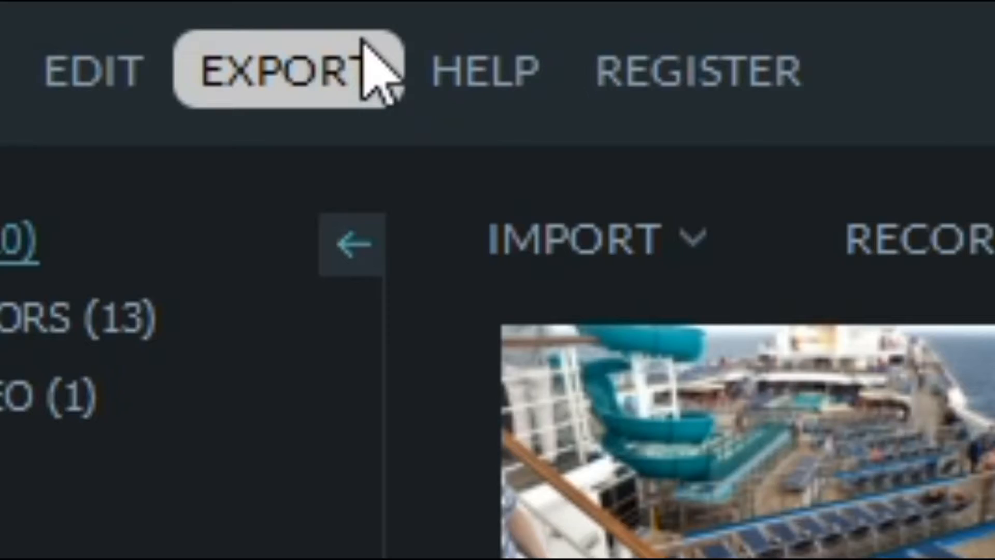
- Start a local export of the project in MP4 format and open its encoding settings
left_click(363, 44)
left_click(445, 187)
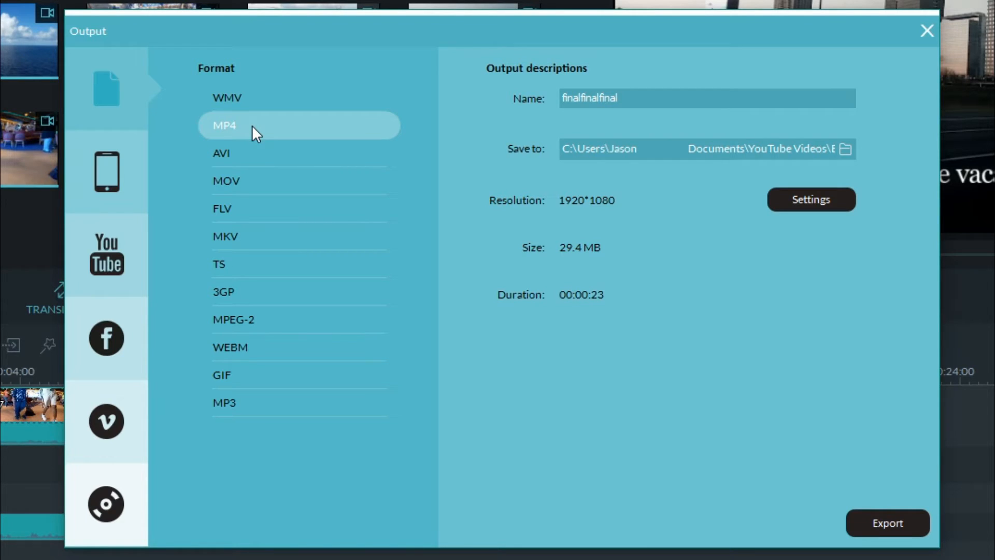
left_click(796, 202)
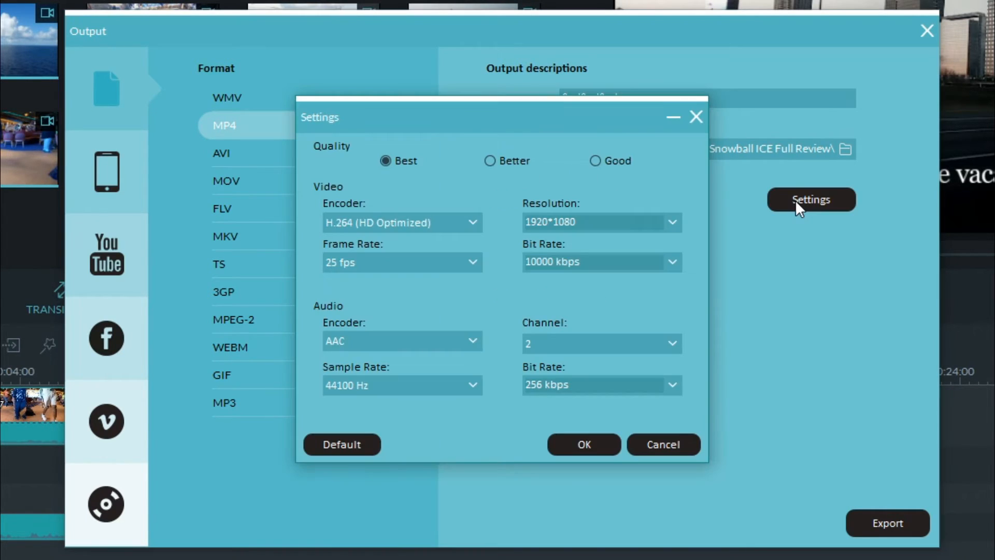
- Check the frame width and height in the details of finalfinalfinal.mp4 and set the export resolution to 1920*1080
left_click(674, 222)
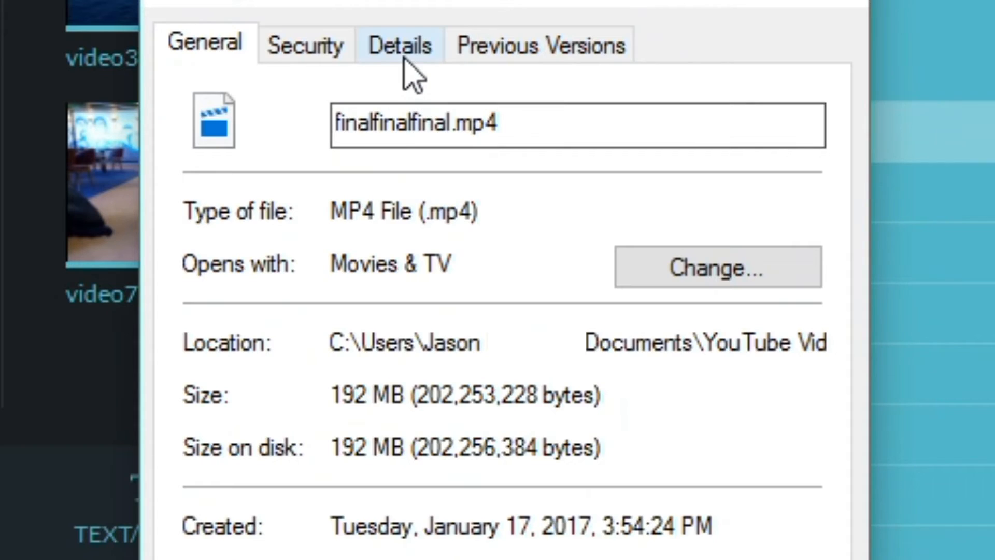
left_click(404, 58)
scroll(352, 239, "down", 3)
left_click(357, 199)
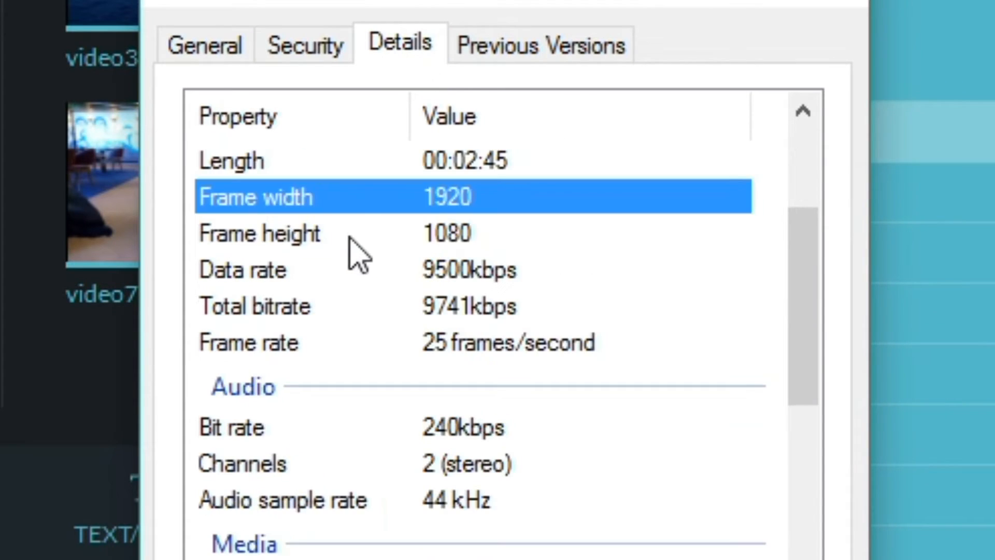
left_click(407, 228)
left_click(350, 203)
left_click(363, 238)
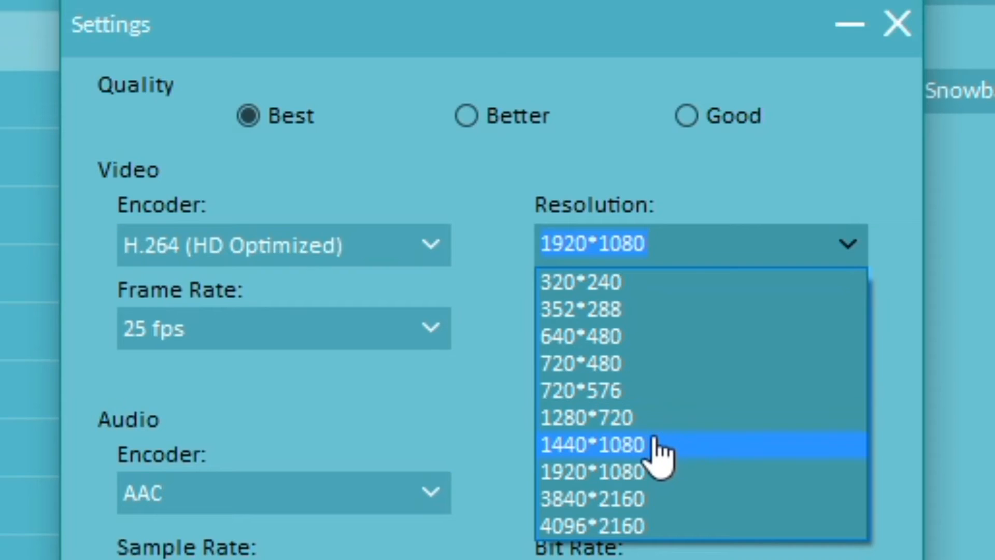
left_click(637, 471)
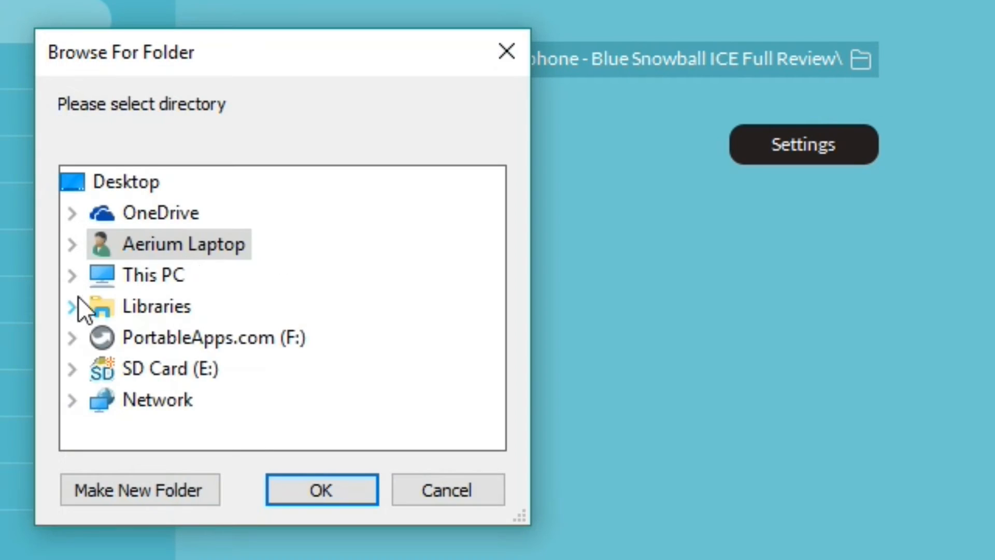
- Name the export My YouTube Video and set its save location to a project folder inside Documents\YouTube
left_click(78, 311)
left_click(102, 304)
left_click(129, 367)
left_click(161, 305)
left_click(311, 337)
left_click(354, 492)
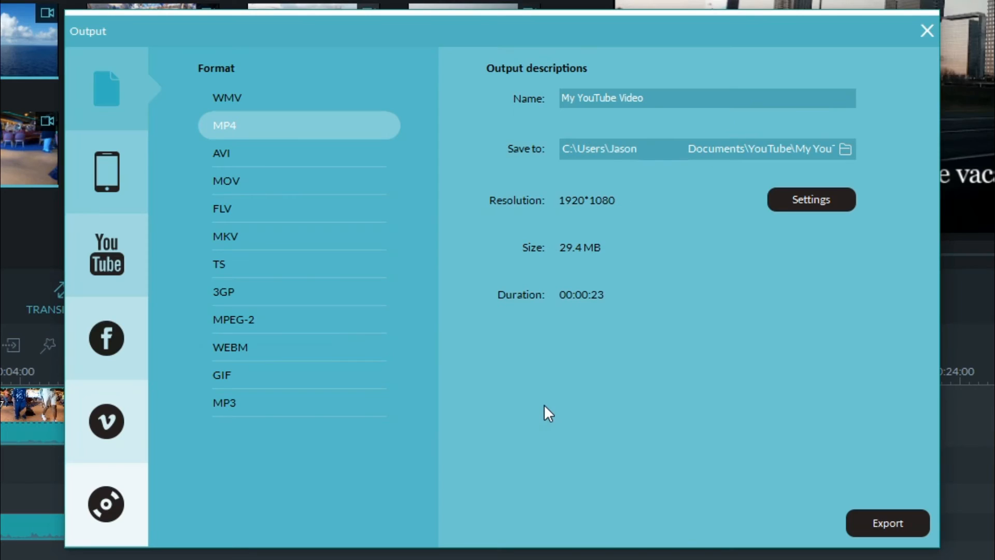
- Export the movie as My YouTube Video and close the conversion window once it finishes
left_click(870, 528)
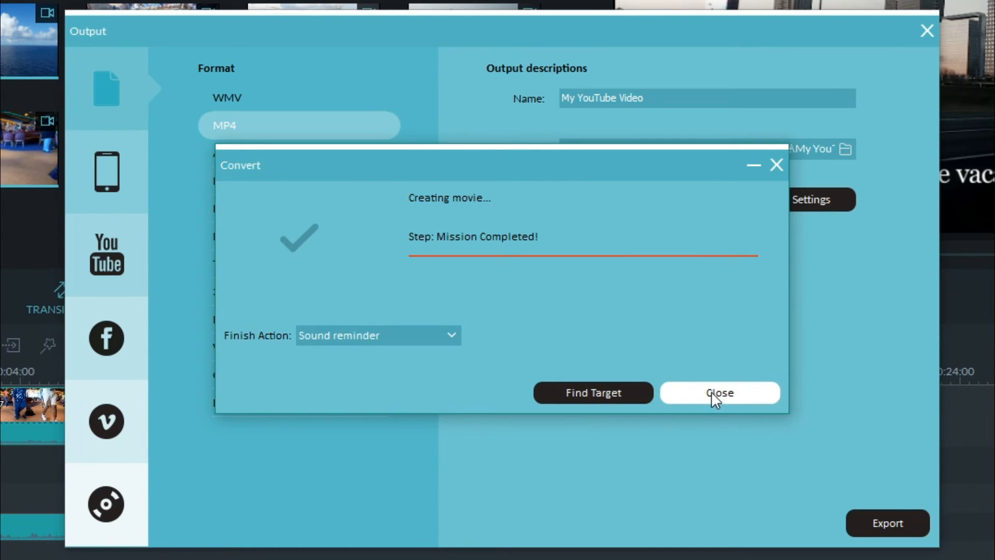
left_click(712, 392)
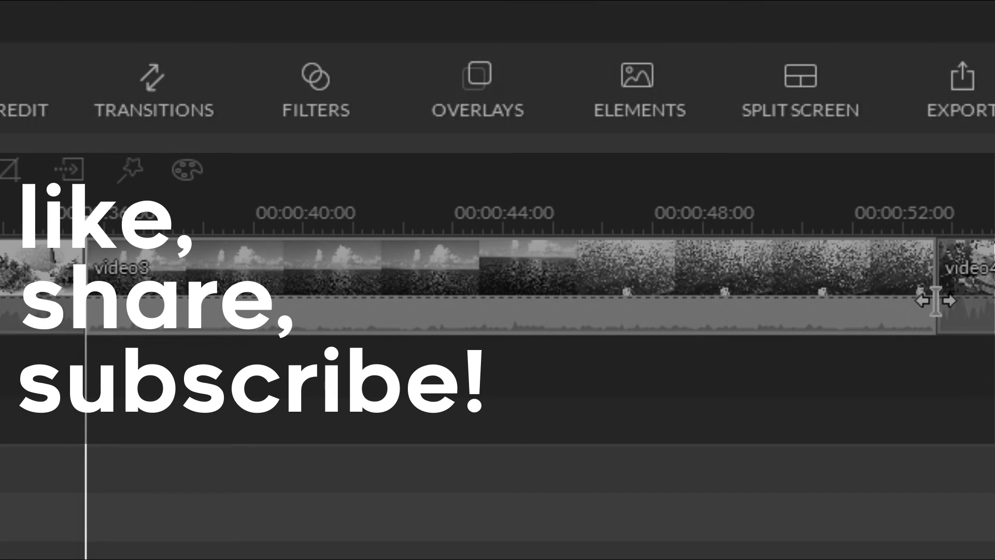
- Trim about 4 seconds off the end of the video3 clip on the timeline
left_click_drag(928, 302, 745, 306)
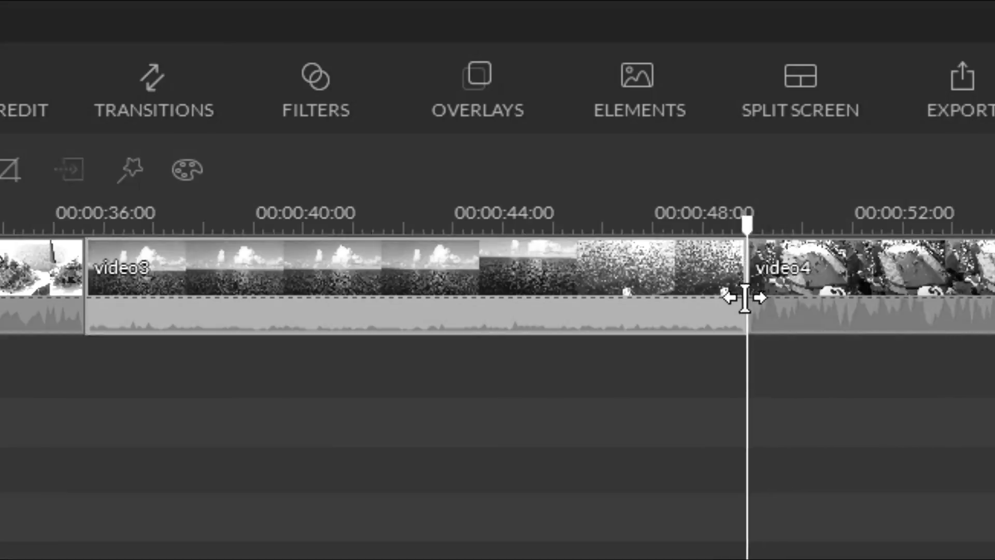